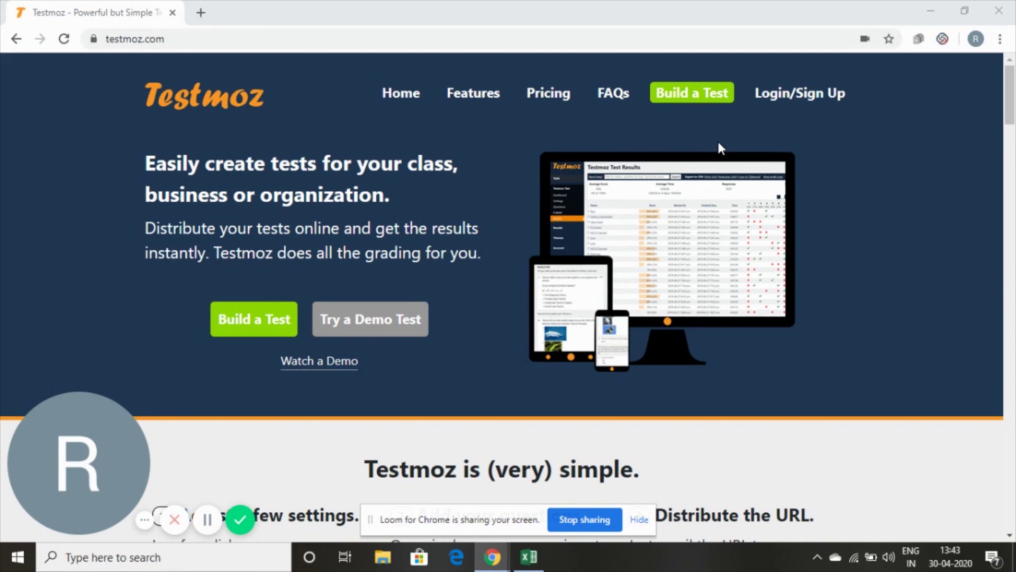
Open the Build a Test form and highlight the free limits (50 questions, 100 responses) and the Warning.
left_click(253, 321)
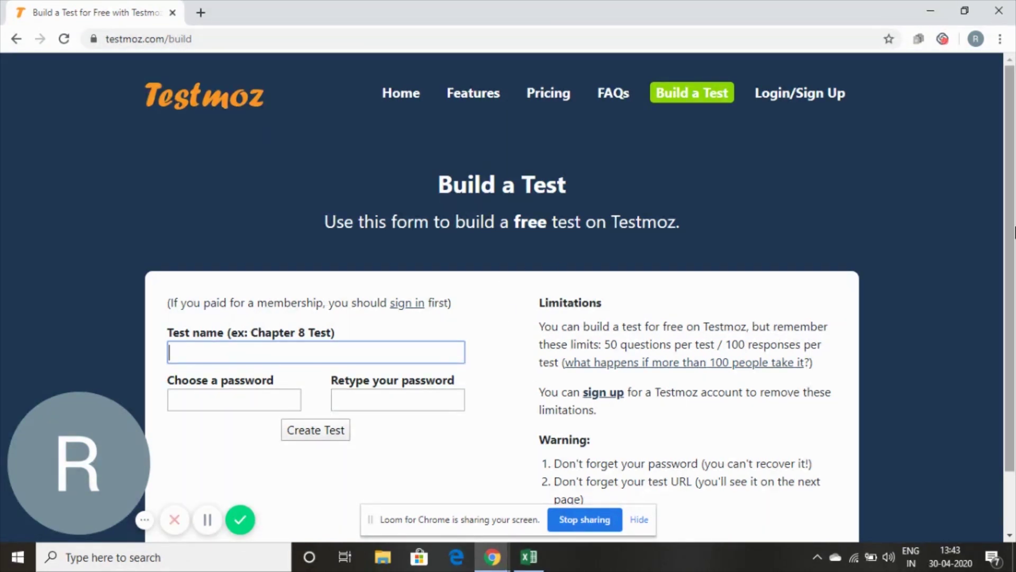
left_click_drag(1014, 231, 1015, 281)
left_click_drag(553, 267, 670, 267)
left_click(733, 272)
left_click_drag(618, 286, 674, 286)
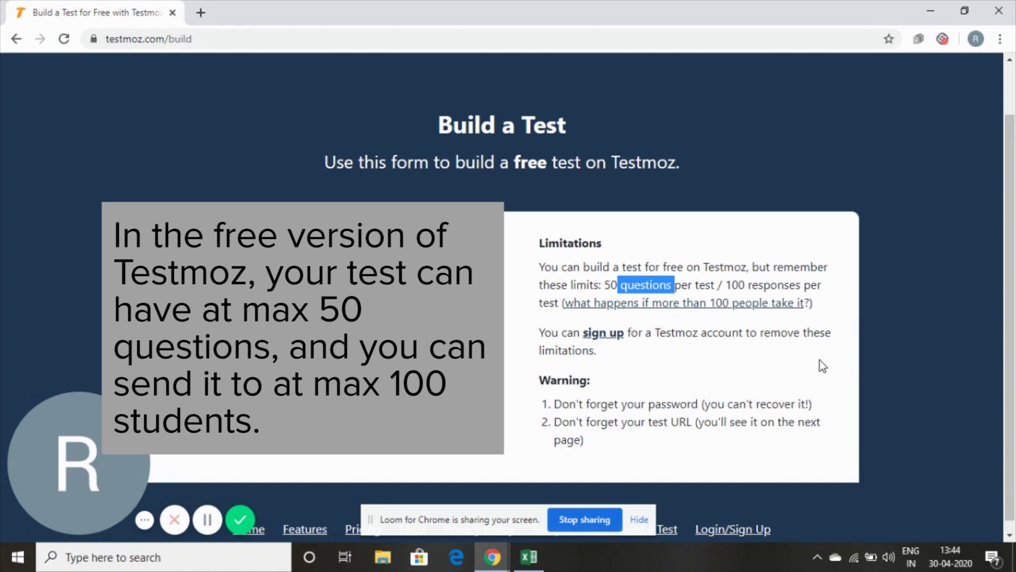
left_click(745, 333)
left_click_drag(551, 380, 574, 383)
left_click(617, 392)
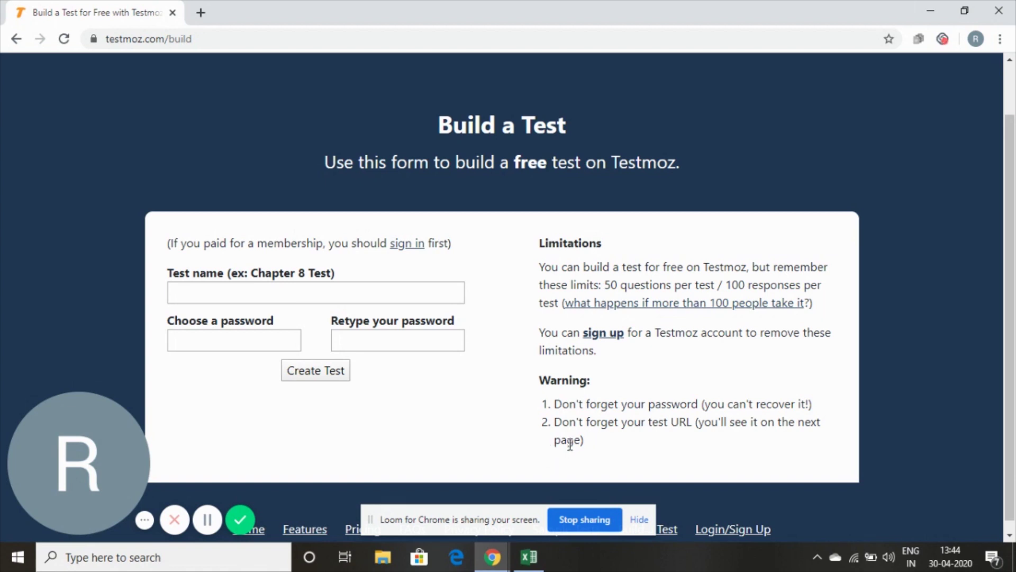
left_click(230, 295)
type("Chapter 2 - Universe")
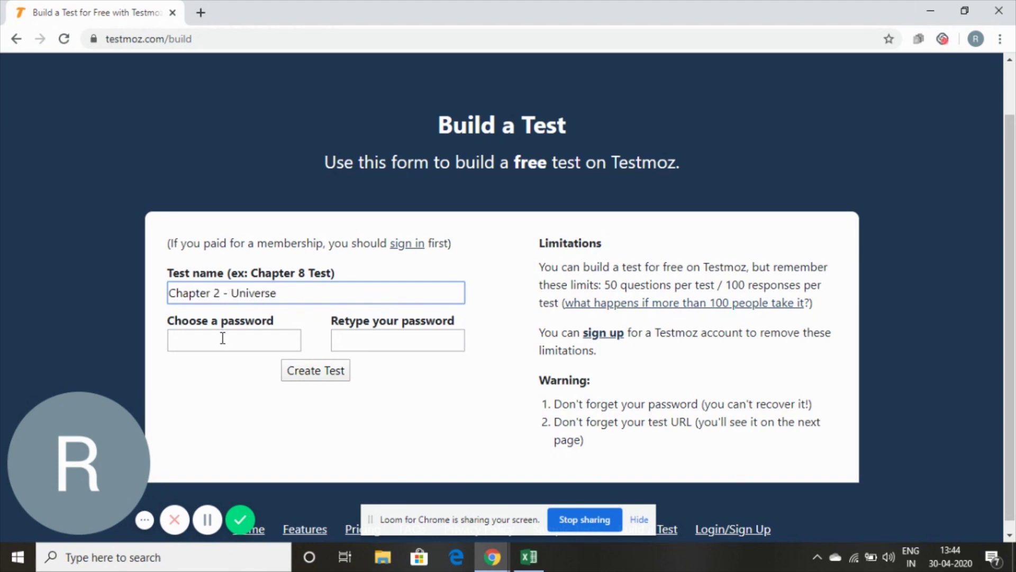
left_click(223, 337)
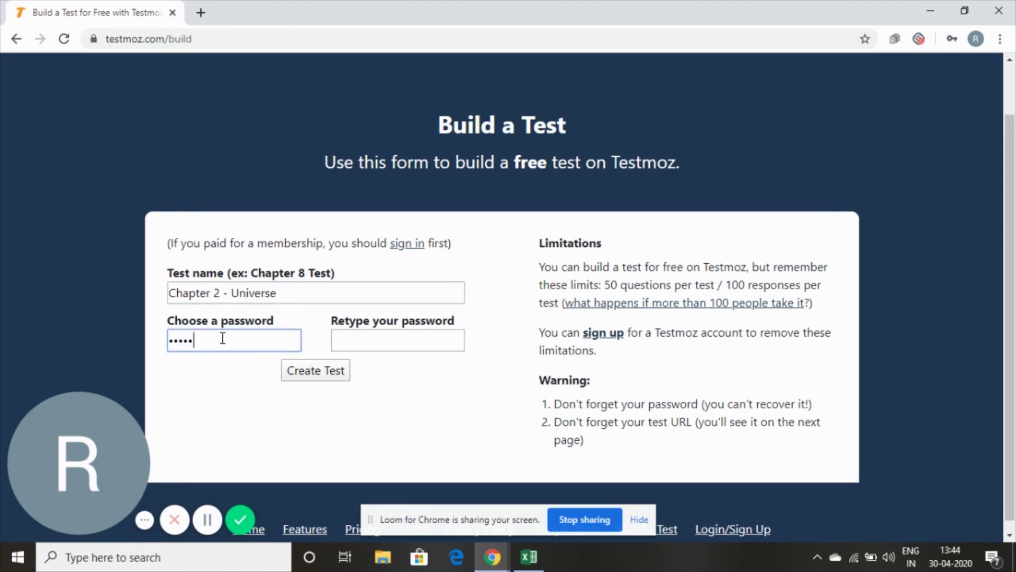
key("Tab")
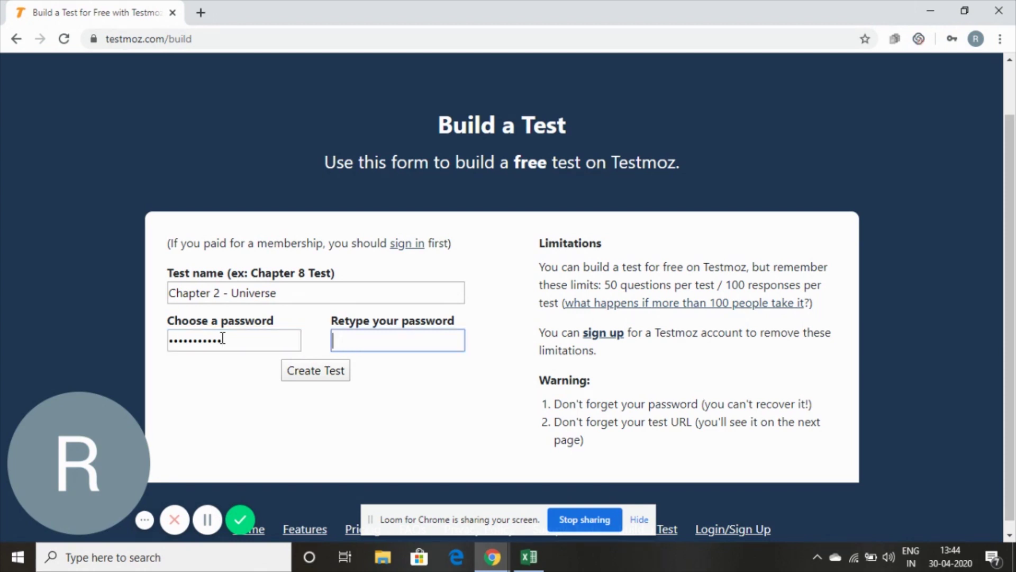
key("shift+Tab")
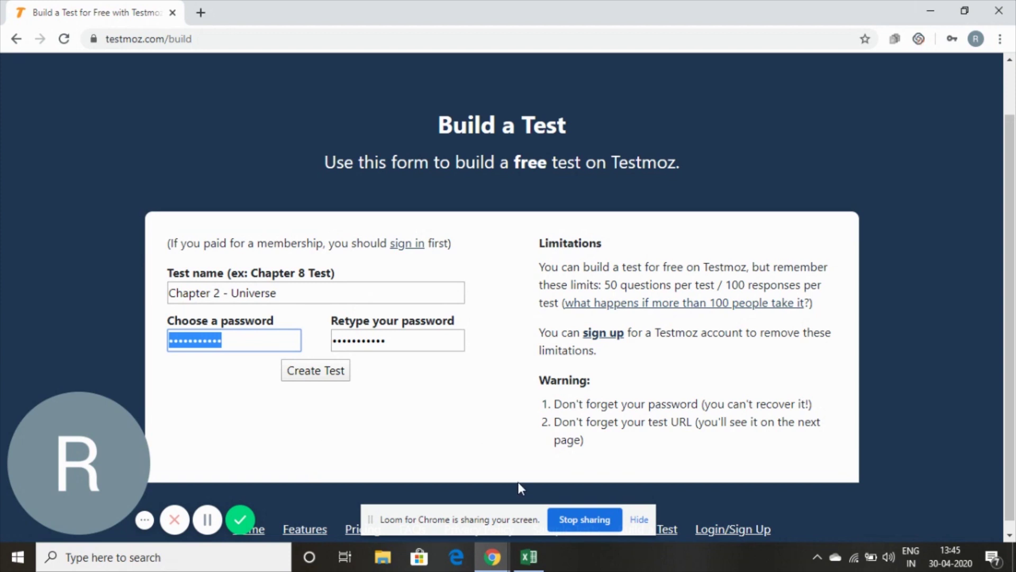
left_click(530, 566)
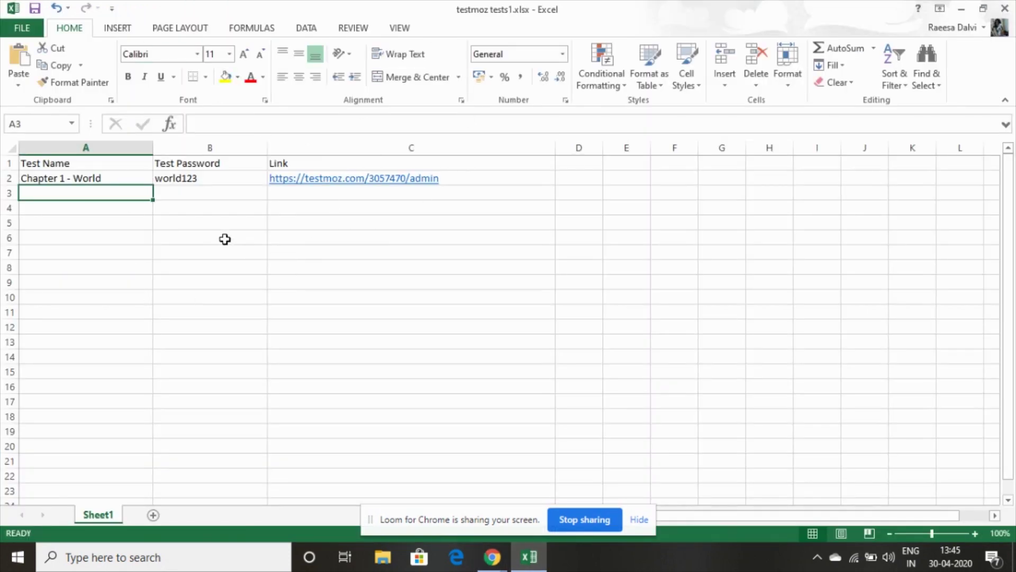
left_click(182, 192)
key("Tab")
left_click(112, 194)
type("Chapter ")
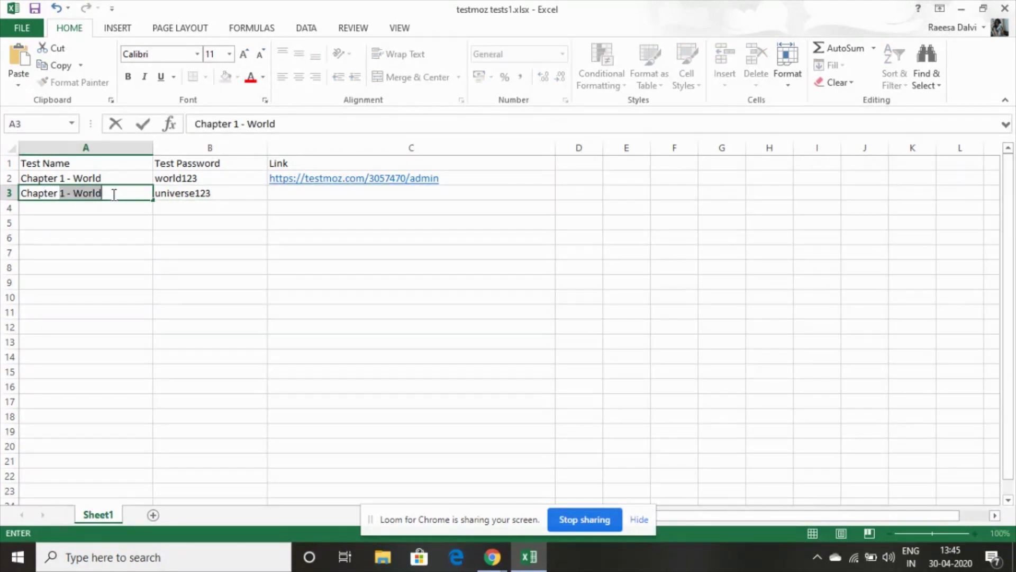
type("2 - Universe")
left_click(299, 195)
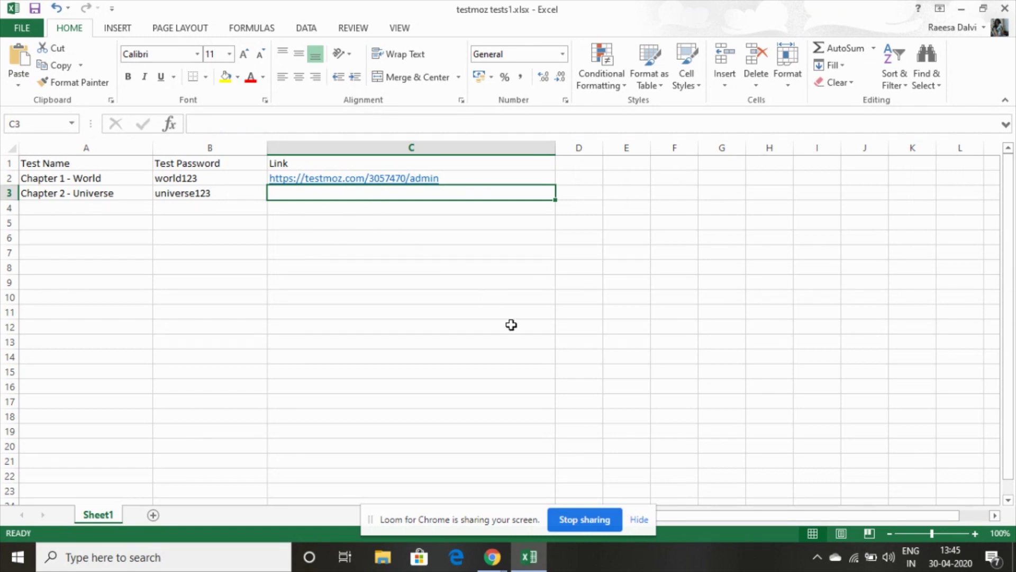
key("alt+Tab")
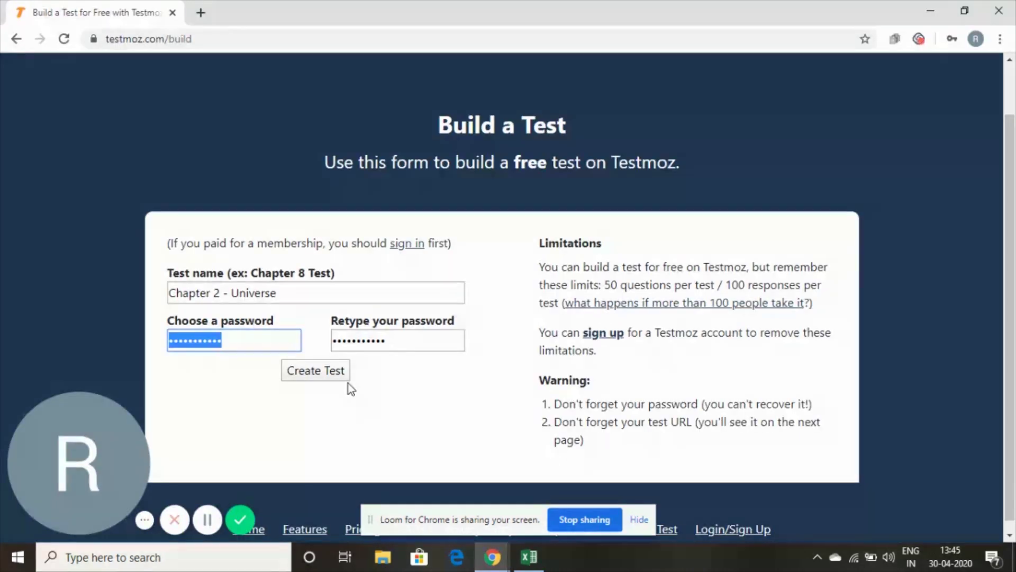
Create the Chapter 2 - Universe test and let its dashboard load.
left_click(325, 372)
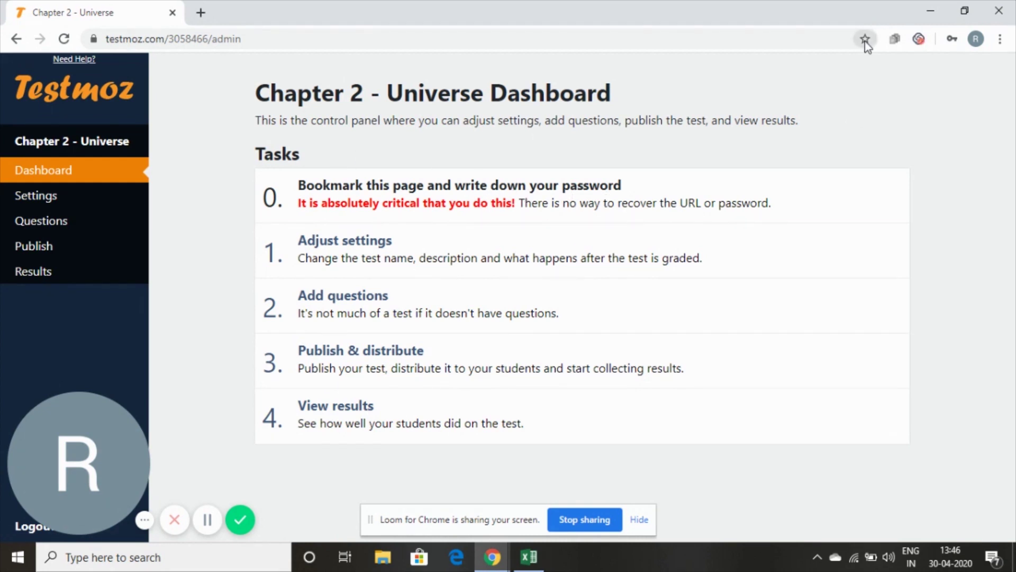
left_click(214, 38)
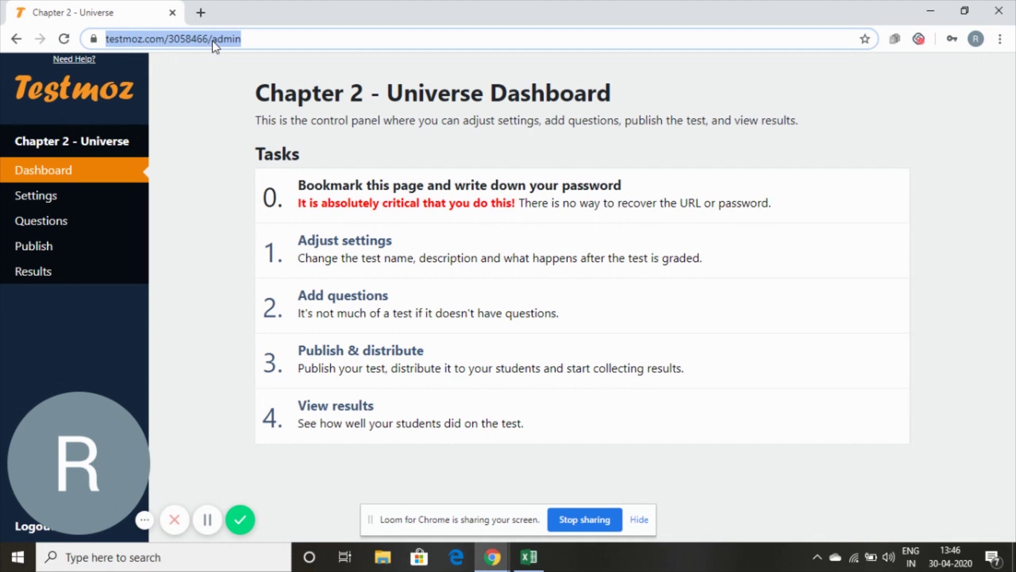
left_click(529, 556)
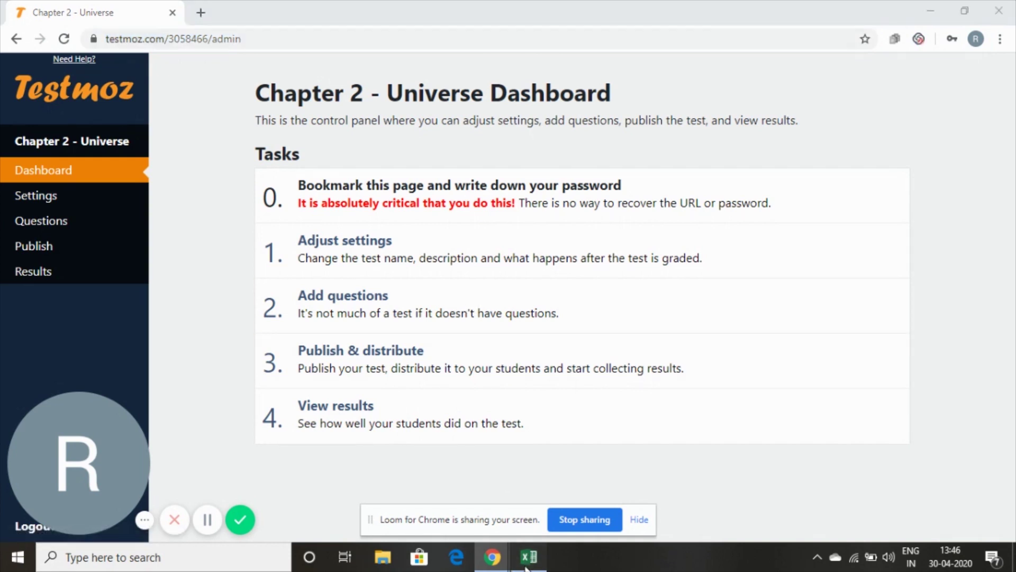
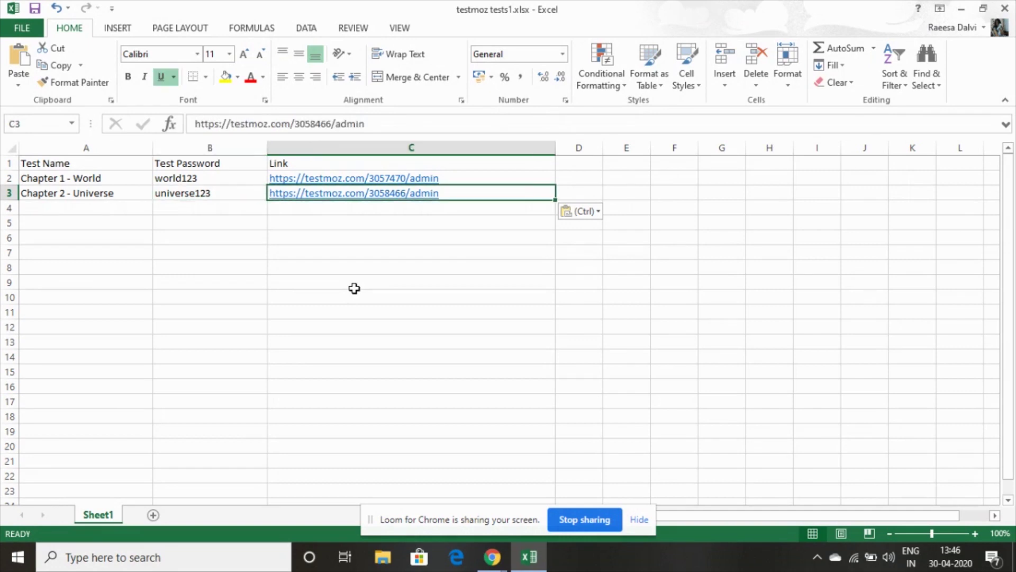
key("Left")
key("Right")
key("ctrl")
key("Escape")
key("alt+Tab")
left_click(442, 252)
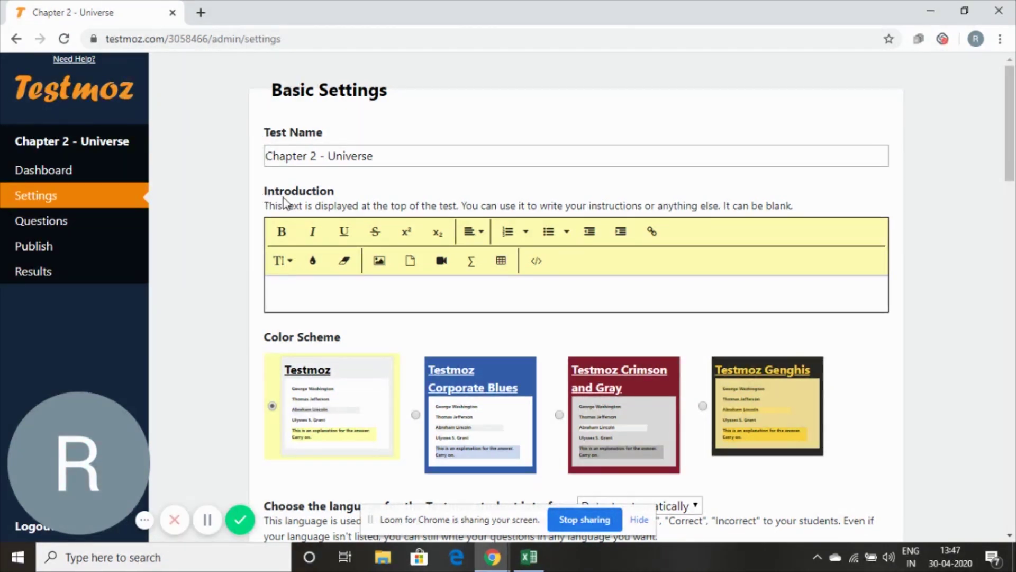
Write the introduction: 'All questions are compulsory. Please read the question carefully before answering. Good Luck!'.
left_click_drag(294, 205, 476, 208)
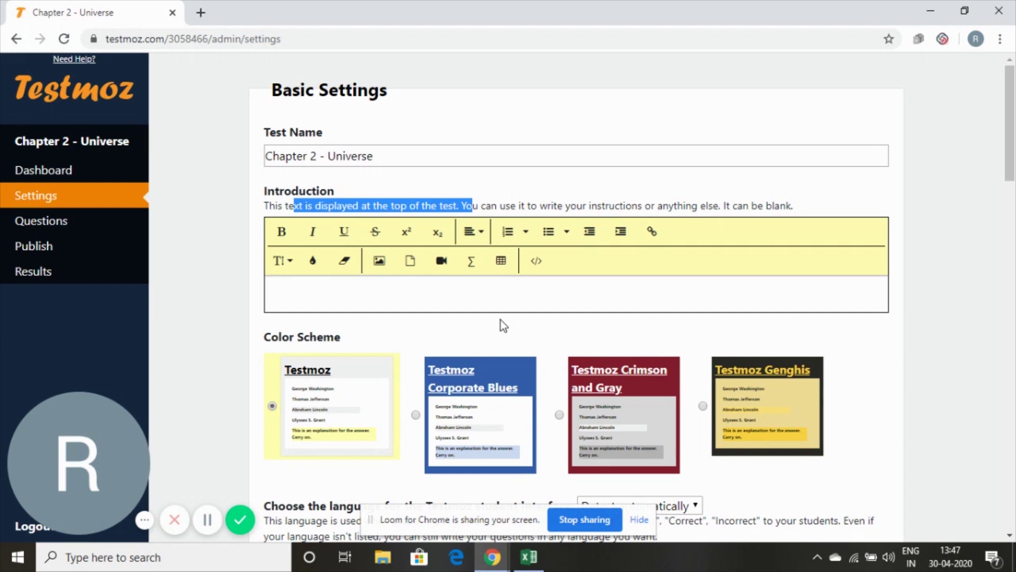
left_click(507, 304)
type("All questions")
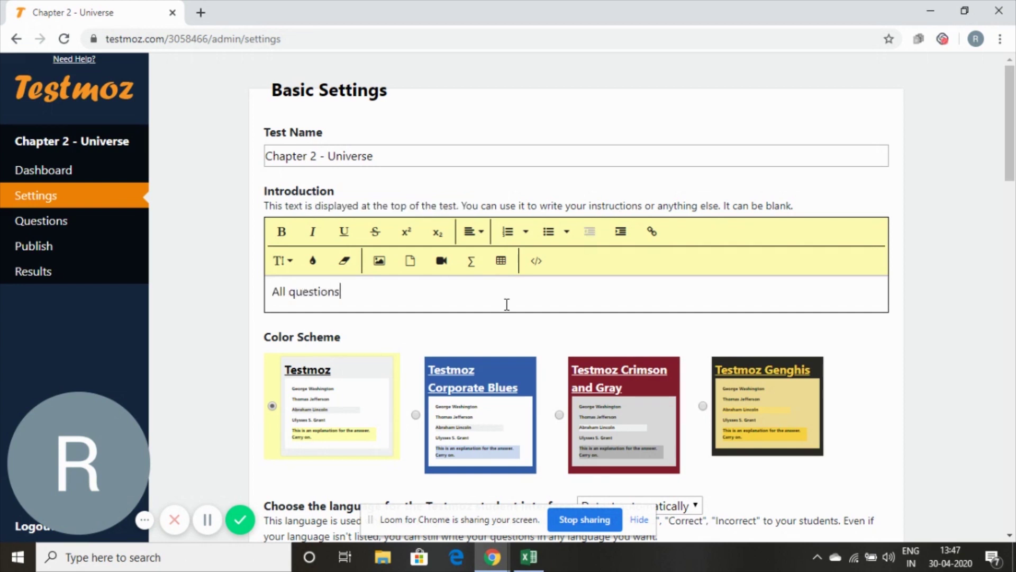
type(" are compulsory. Please read the question carefully before answeri")
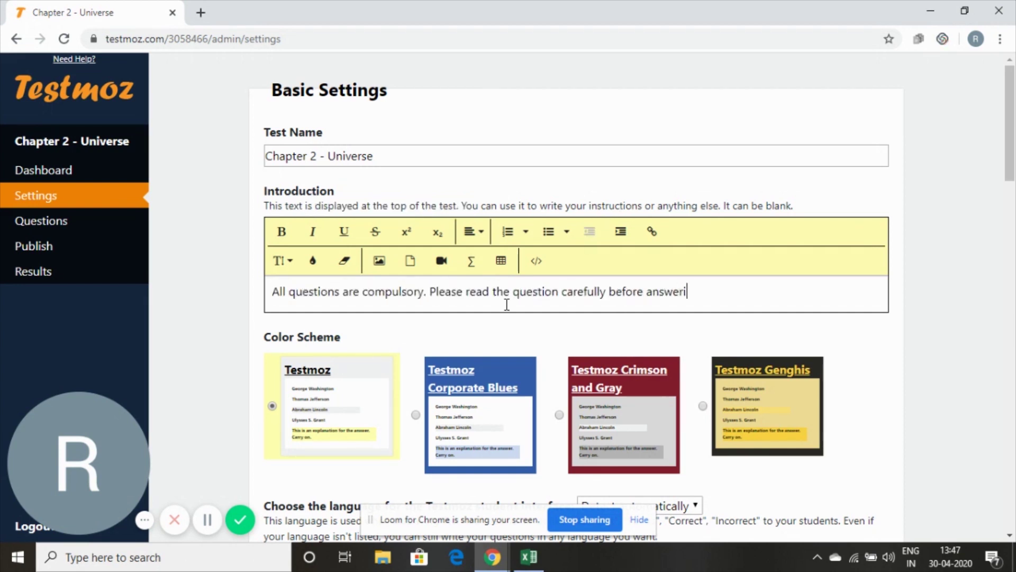
type("ng. Good Luck!")
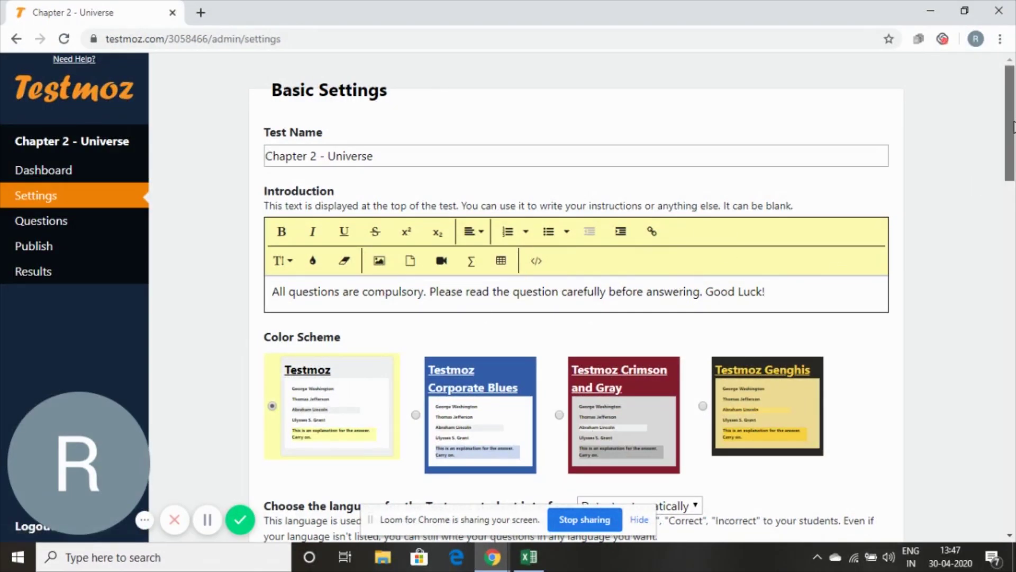
left_click_drag(1014, 126, 1015, 207)
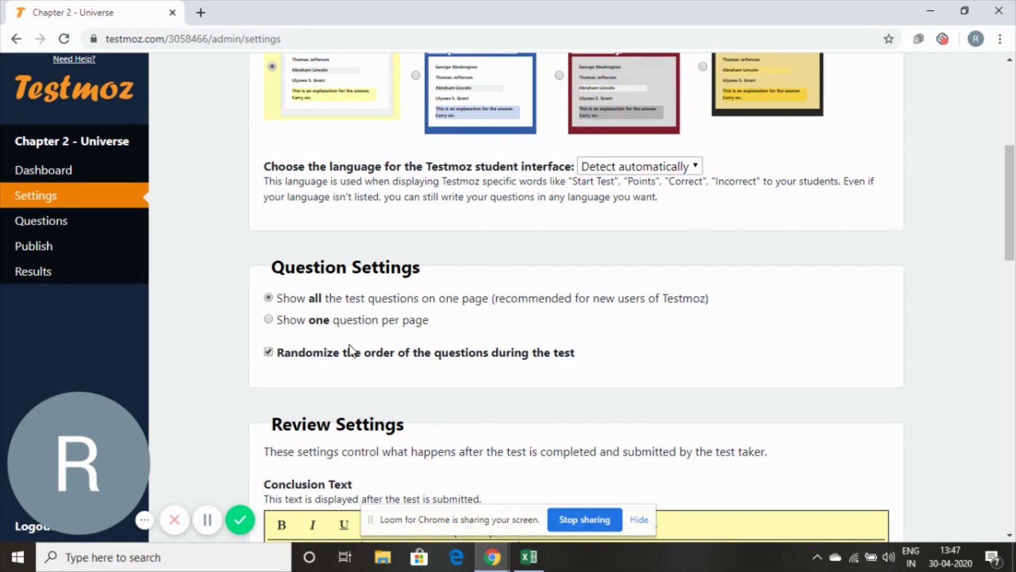
left_click(269, 352)
scroll(1014, 241, "down", 5)
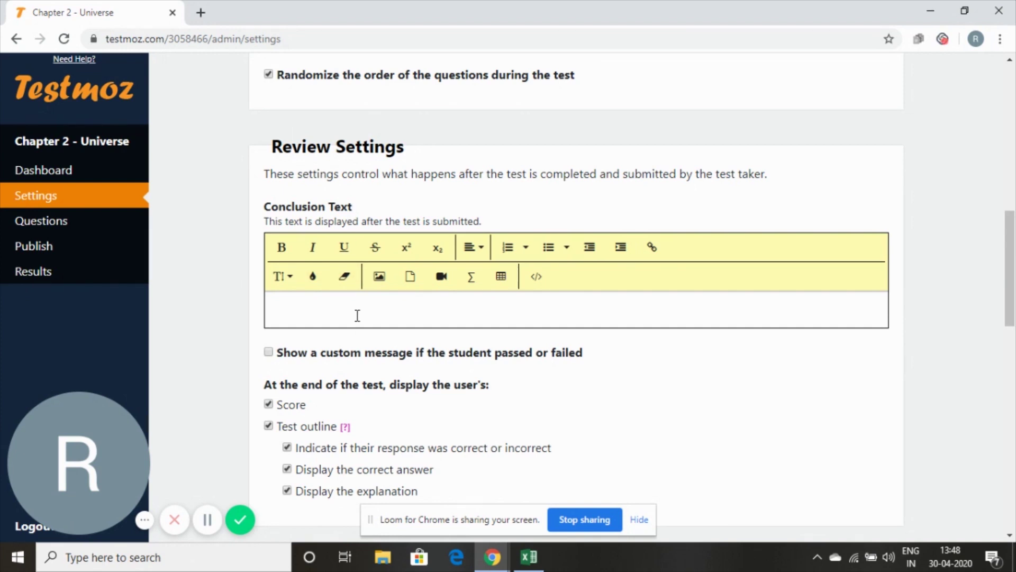
Turn on custom pass/fail messages and set the passing score to 60%.
left_click(270, 353)
scroll(688, 249, "down", 1)
scroll(396, 194, "down", 3)
left_click(324, 192)
type("60")
Set the pass message 'Well done!' and fail message 'Please work harder the next time.'.
left_click(307, 330)
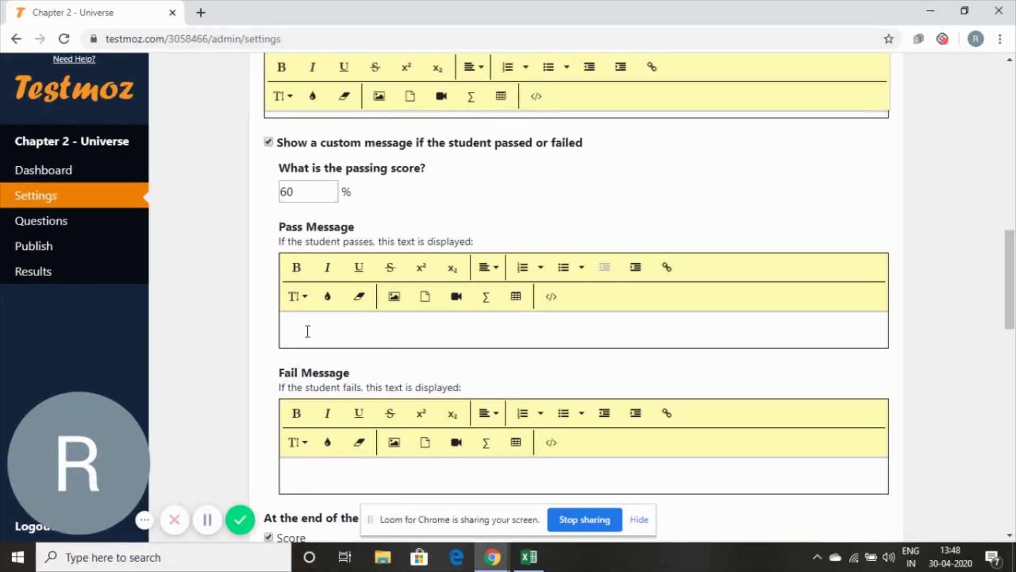
type("Well done!")
left_click(323, 465)
type("Please try")
key("BackSpace")
key("BackSpace")
key("BackSpace")
type("work harder the next time")
key("BackSpace")
type(".")
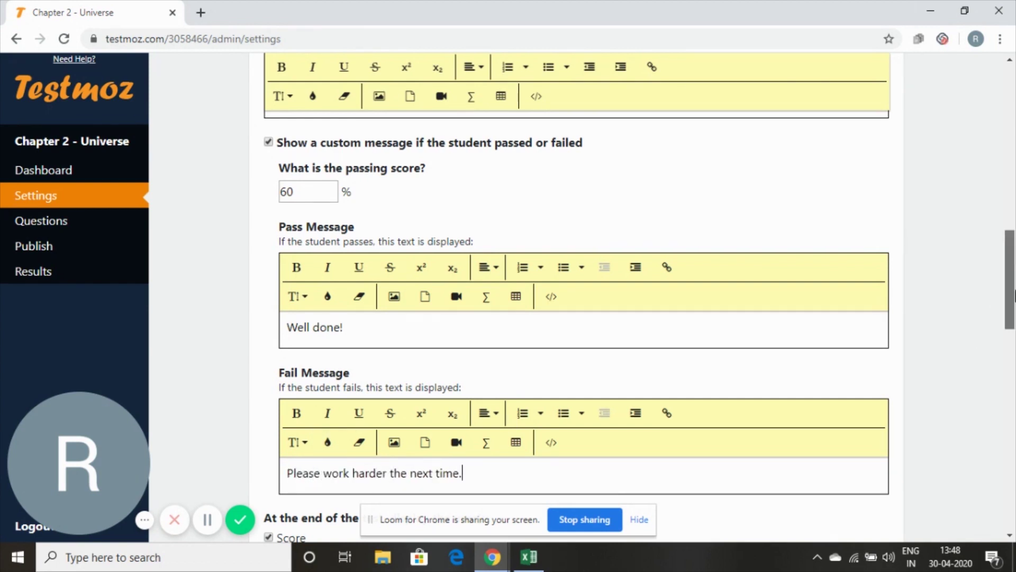
Hide correct answers and explanations from test takers after submission.
left_click_drag(1010, 295, 1013, 356)
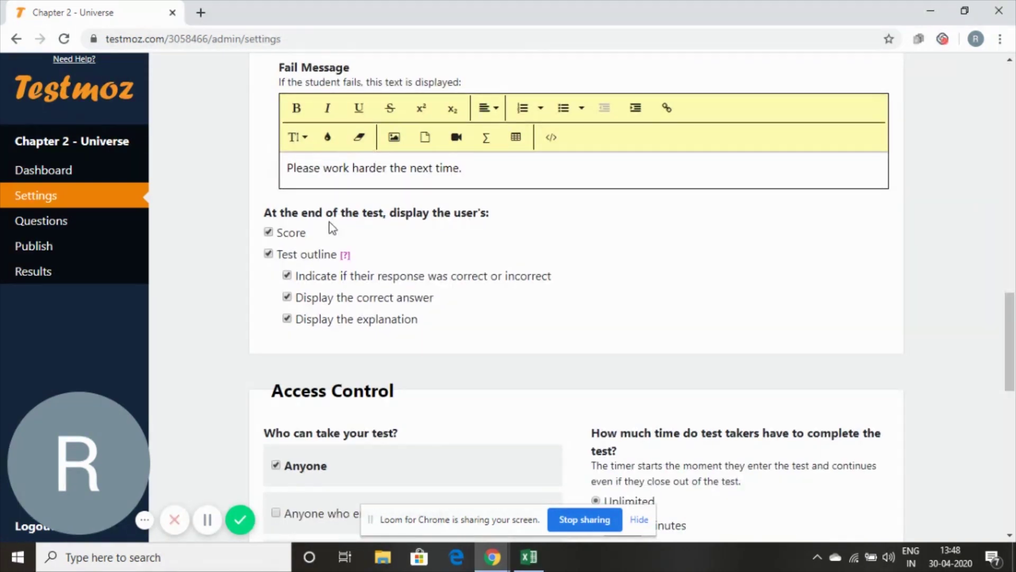
left_click(287, 299)
left_click(286, 318)
left_click_drag(1010, 334, 1013, 386)
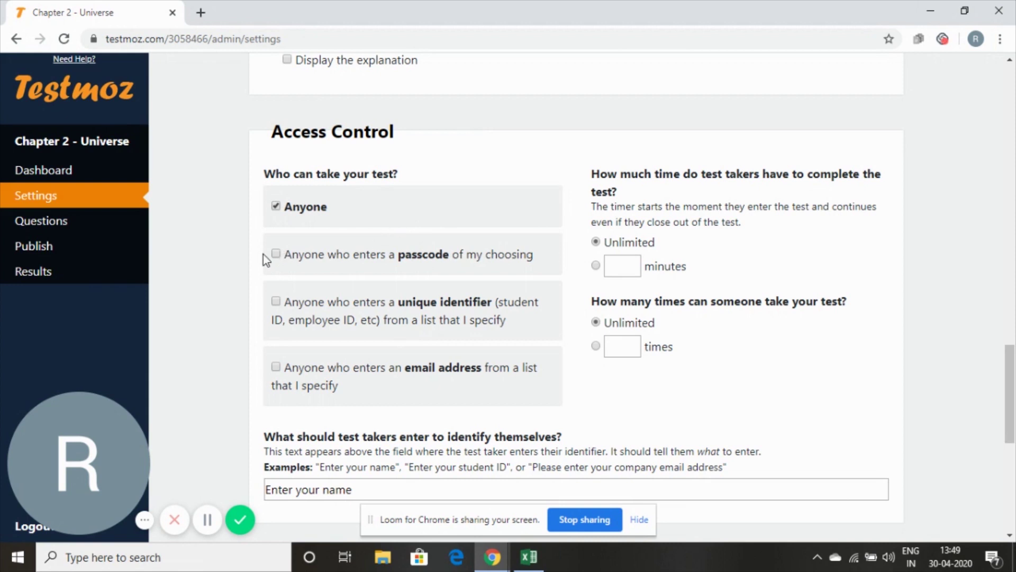
left_click(276, 254)
left_click(318, 332)
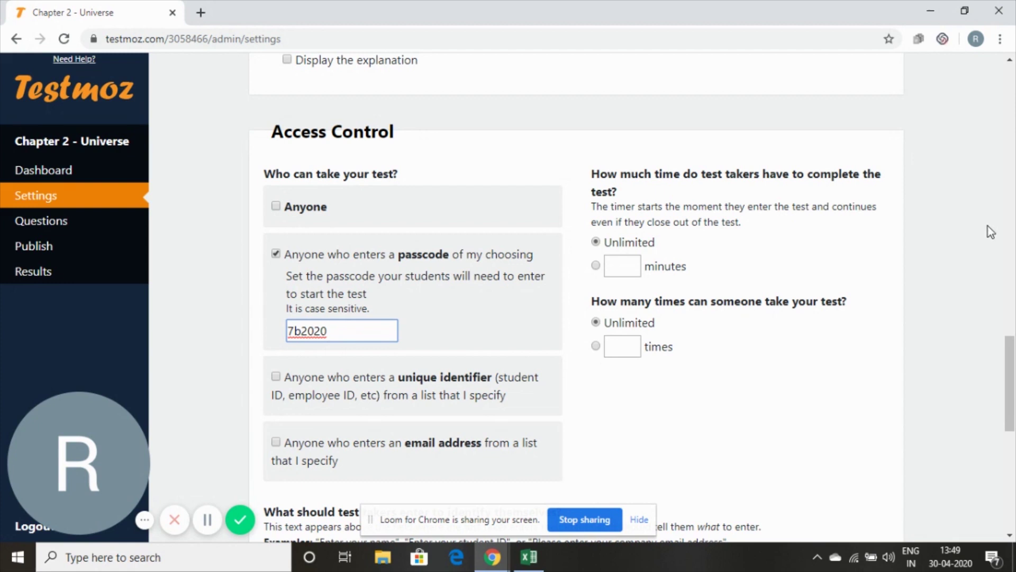
Change the identifier prompt to 'Enter your Full Name'.
left_click_drag(1012, 372, 1014, 387)
scroll(1013, 386, "down", 1)
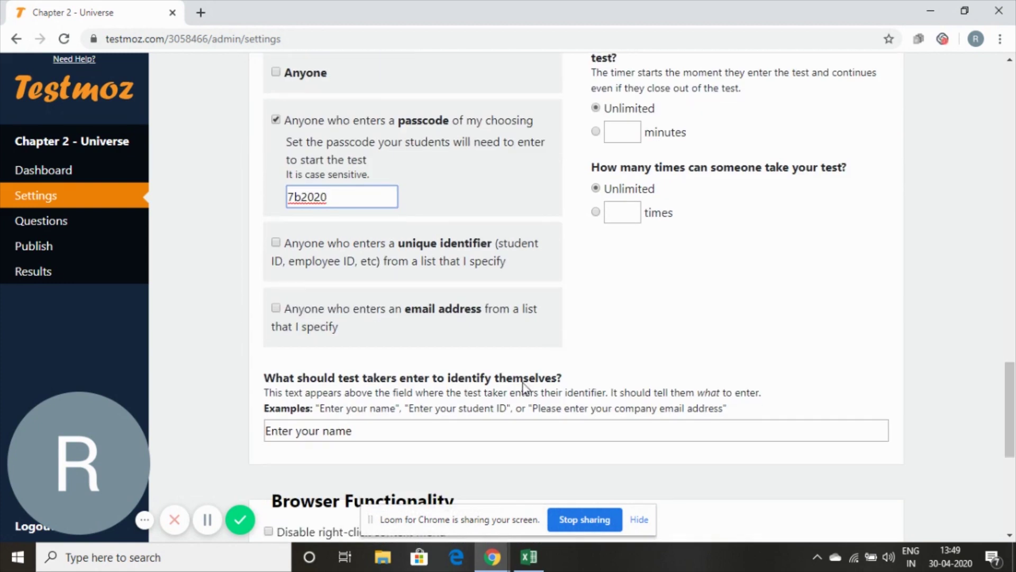
left_click(402, 434)
key("BackSpace")
key("BackSpace")
key("BackSpace")
key("BackSpace")
type("Full Name")
Limit each person to taking the test only 1 time.
scroll(1011, 402, "up", 2)
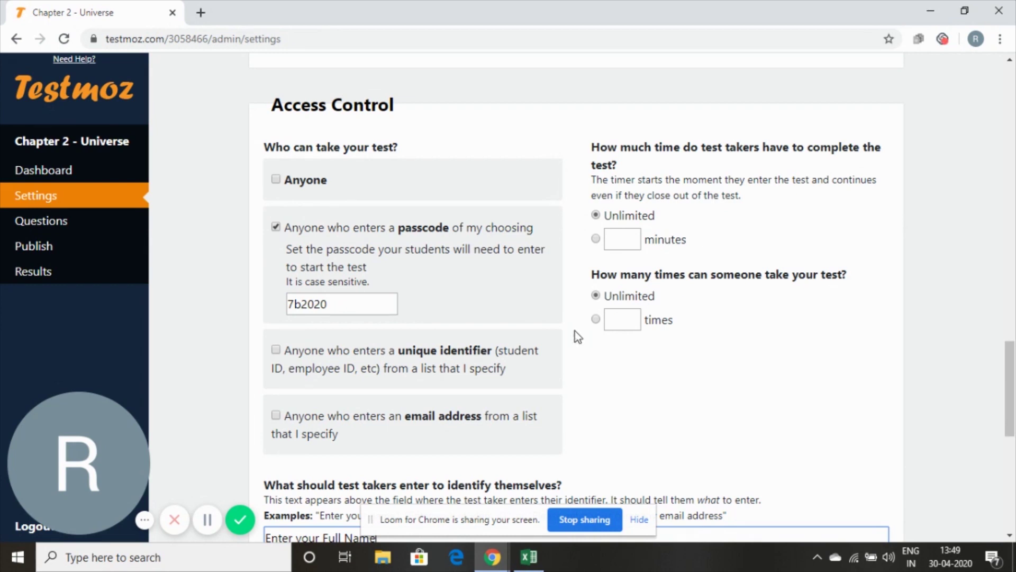
left_click(595, 320)
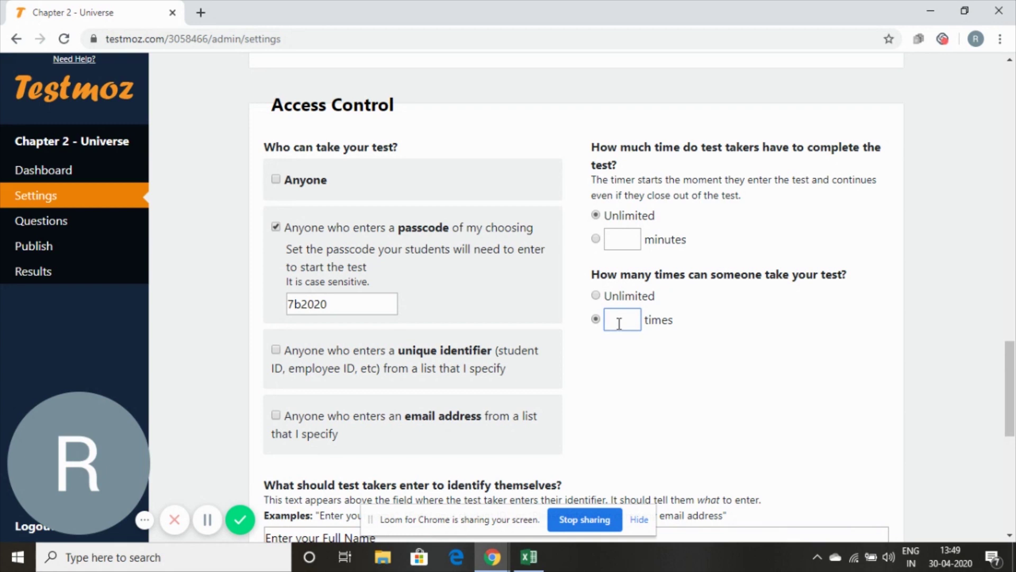
type("1")
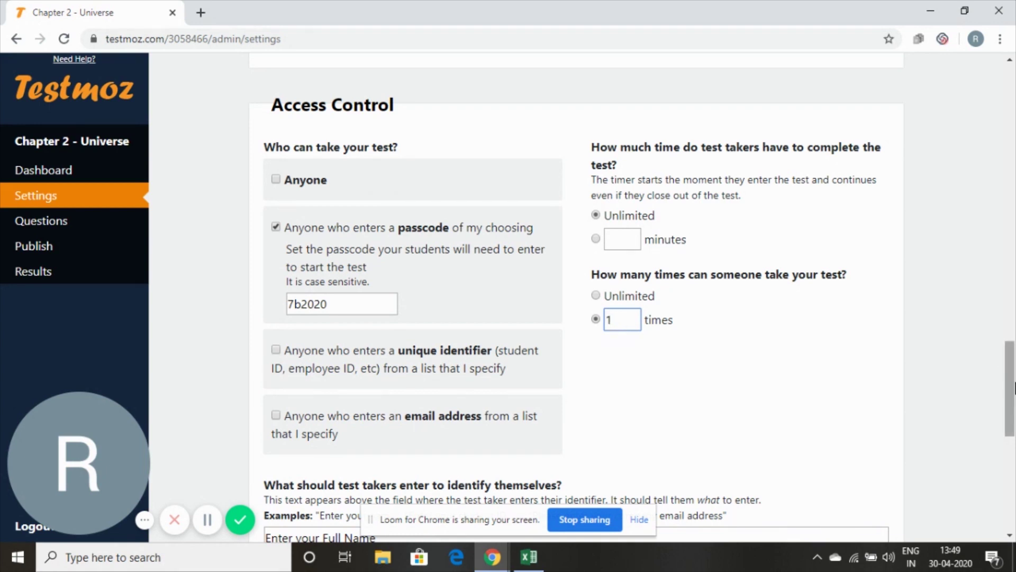
left_click_drag(1014, 388, 1014, 492)
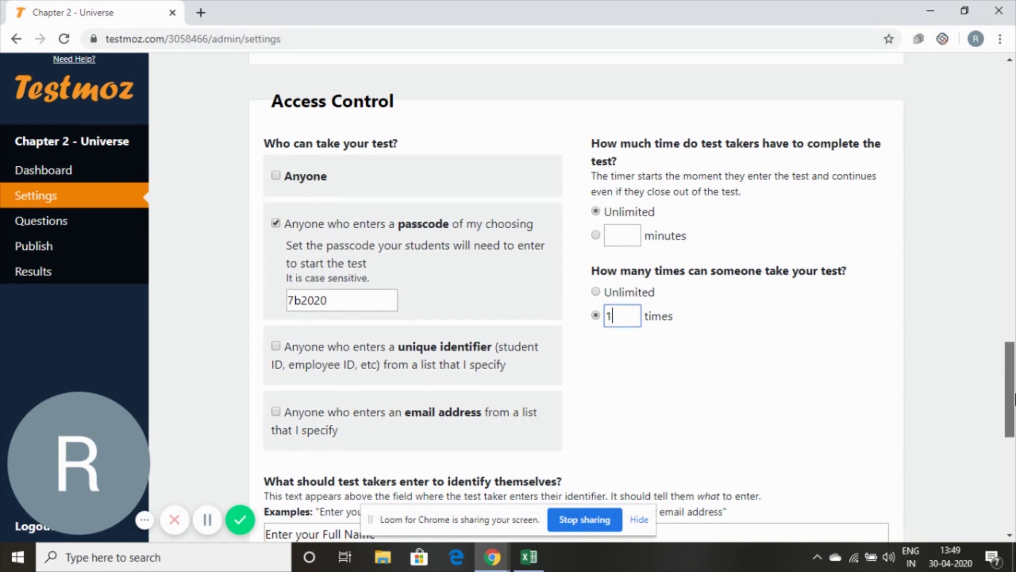